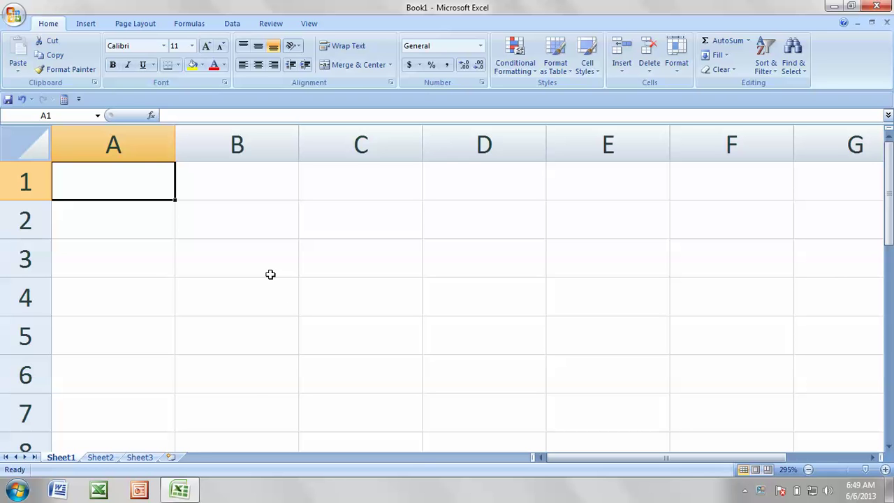
Step: Enter 700 in cell A1 and 550 in cell A2
{"action": "left_click", "coordinate": [132, 219]}
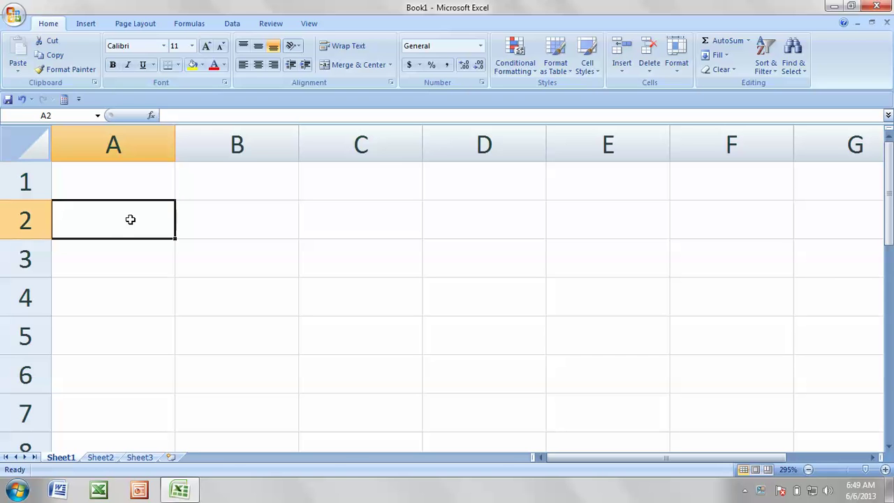
{"action": "left_click", "coordinate": [123, 179]}
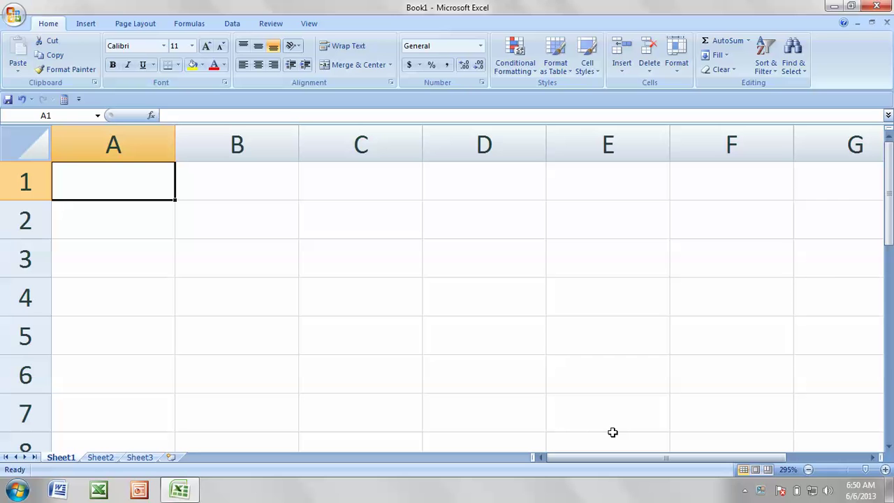
{"action": "type", "text": "700"}
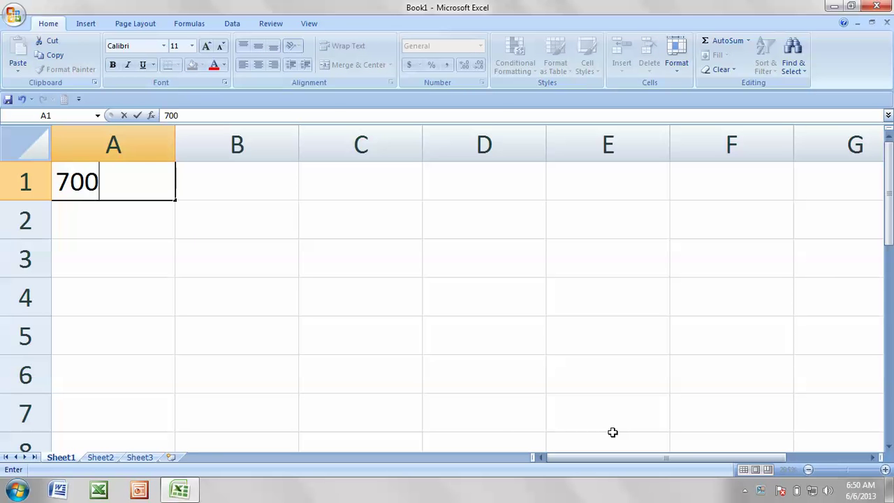
{"action": "key", "text": "Return"}
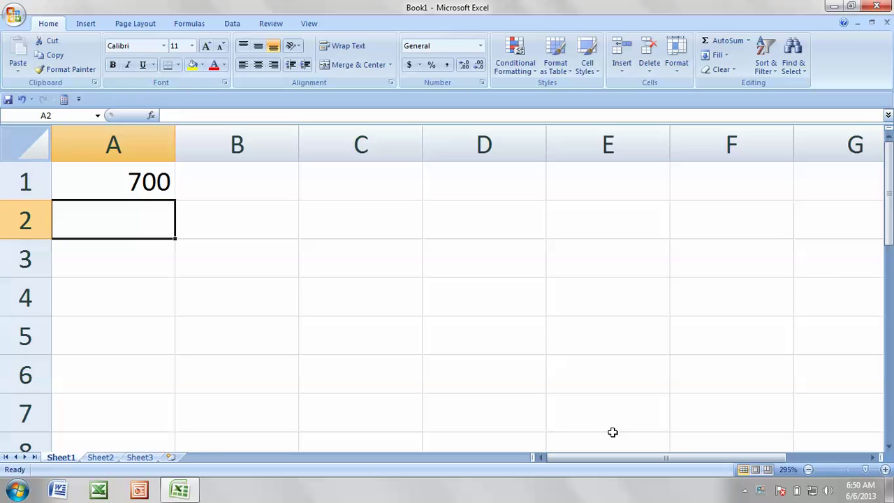
{"action": "type", "text": "550"}
{"action": "key", "text": "Return"}
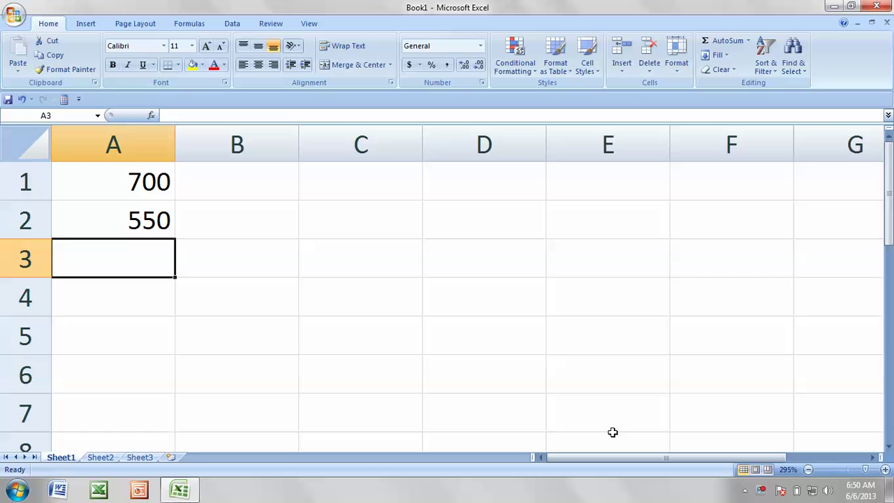
Step: Add the two numbers in cell A3 with the formula =a1+a2
{"action": "type", "text": "="}
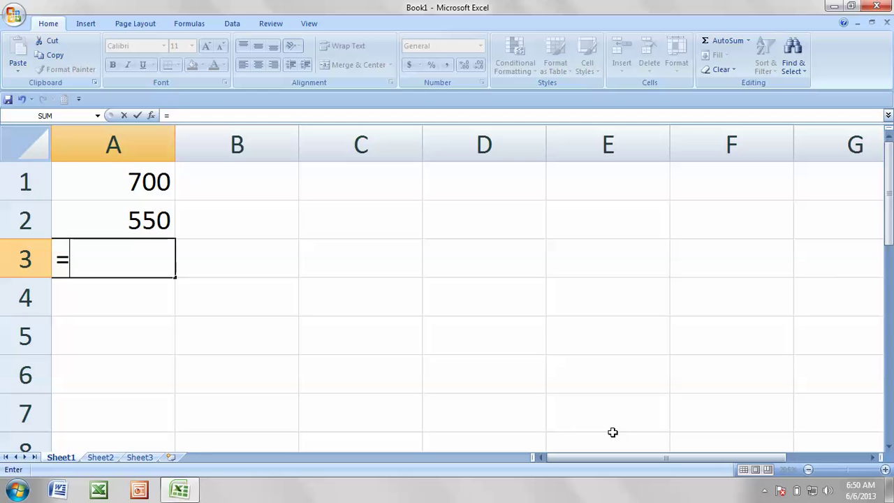
{"action": "type", "text": "a1"}
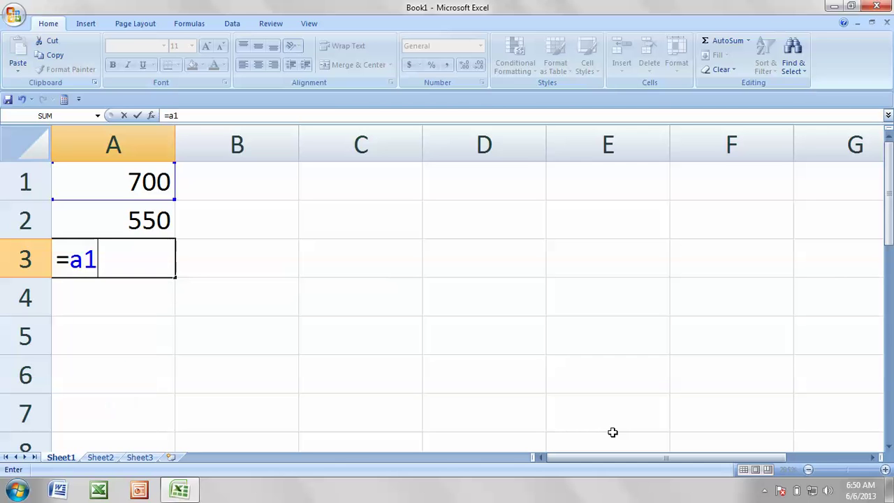
{"action": "type", "text": "+"}
{"action": "type", "text": "a2"}
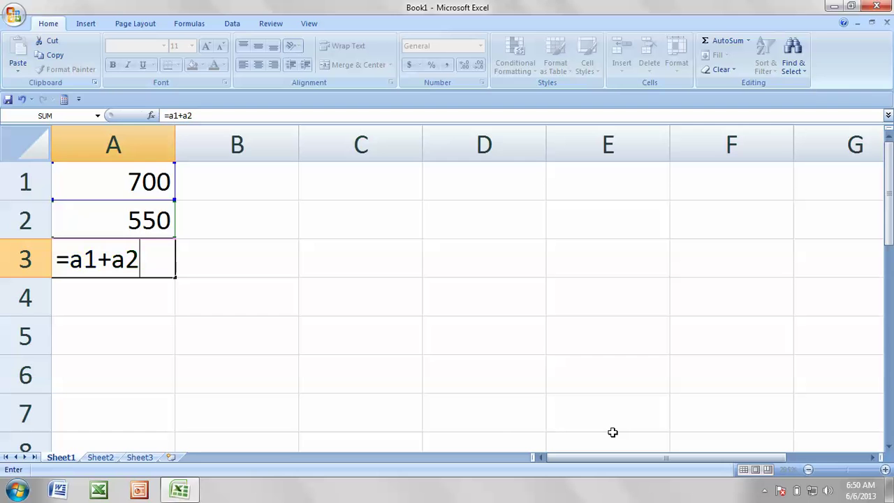
{"action": "key", "text": "Return"}
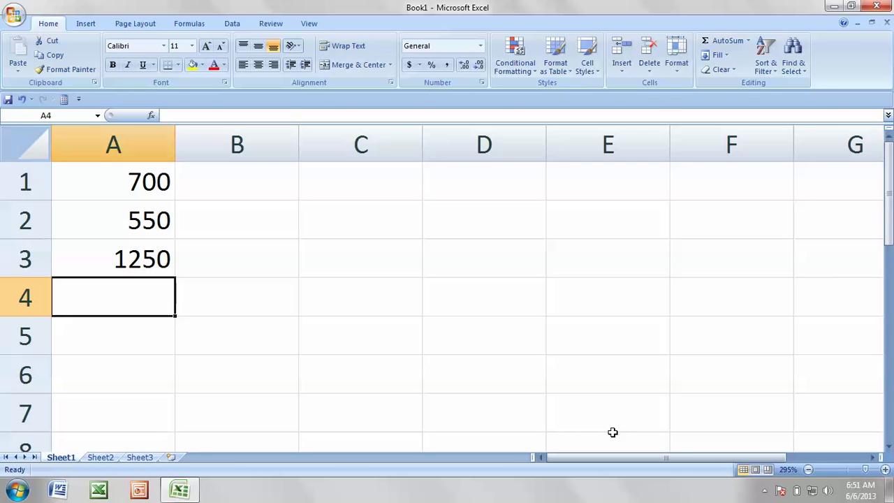
Step: Enter 650 in cell A4, below the addition formula
{"action": "type", "text": "6500"}
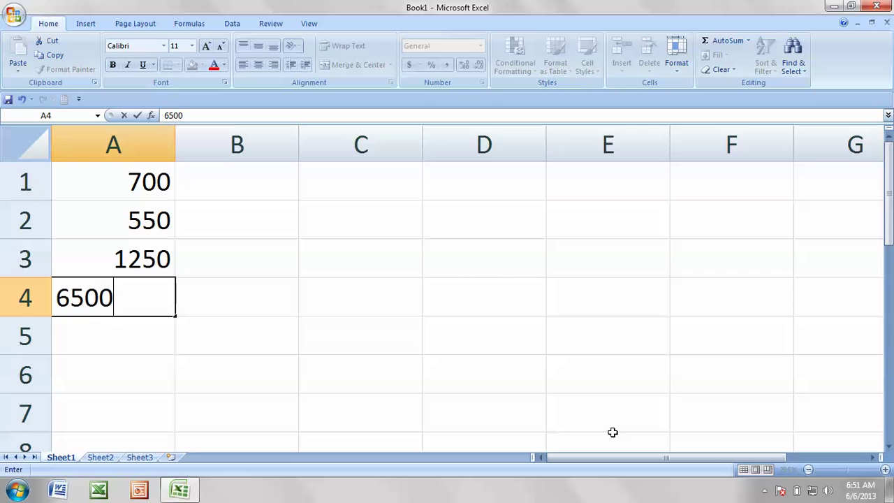
{"action": "key", "text": "BackSpace"}
{"action": "key", "text": "Return"}
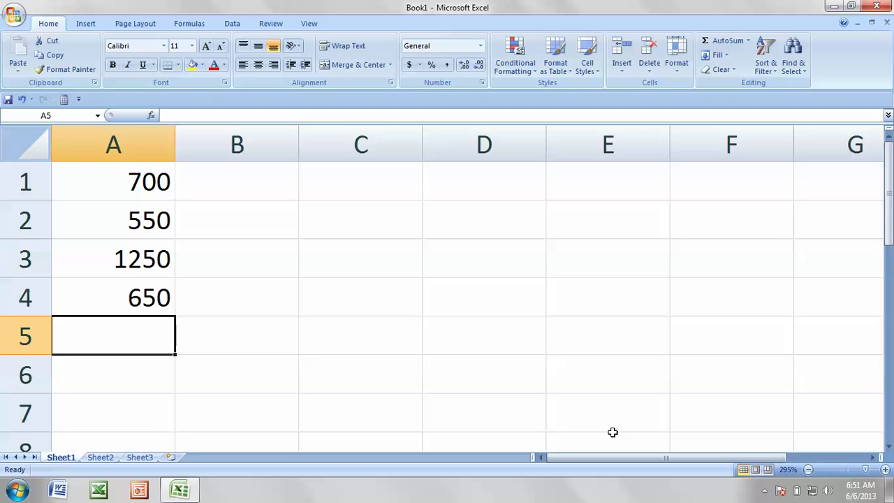
Step: Total the four values above in cell A5 with the formula =sum(a1:a4)
{"action": "type", "text": "="}
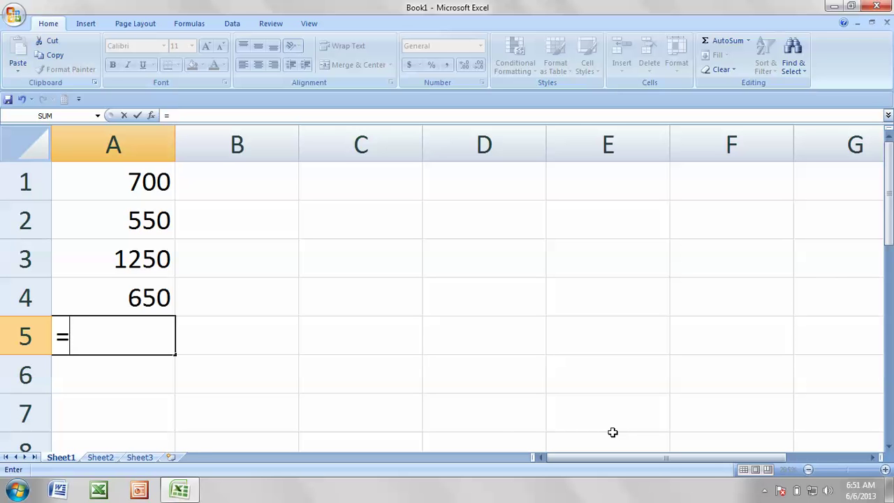
{"action": "type", "text": "s"}
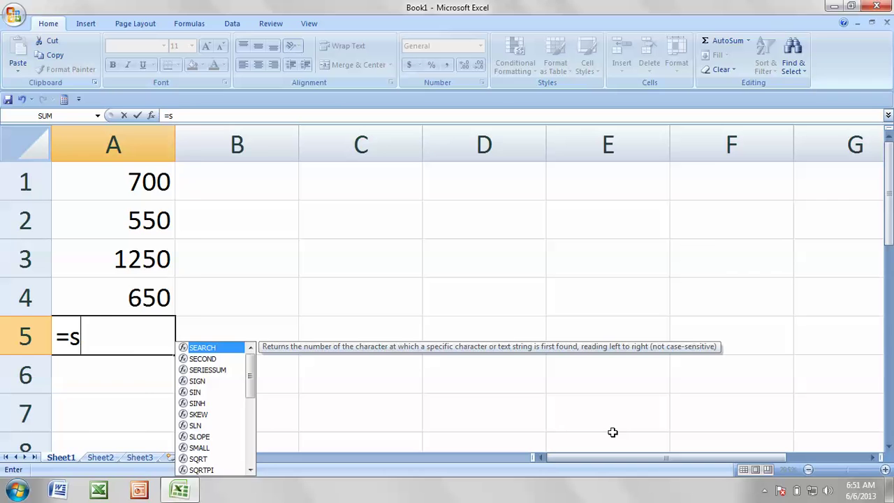
{"action": "type", "text": "um("}
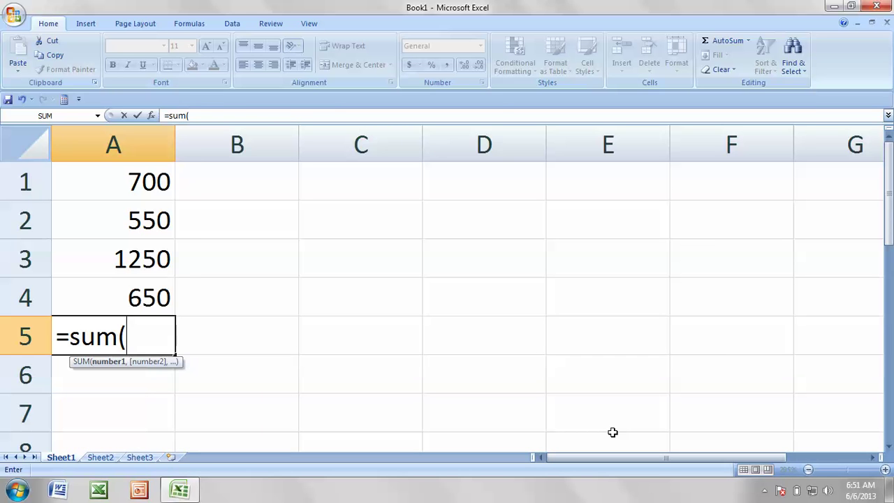
{"action": "type", "text": "a1"}
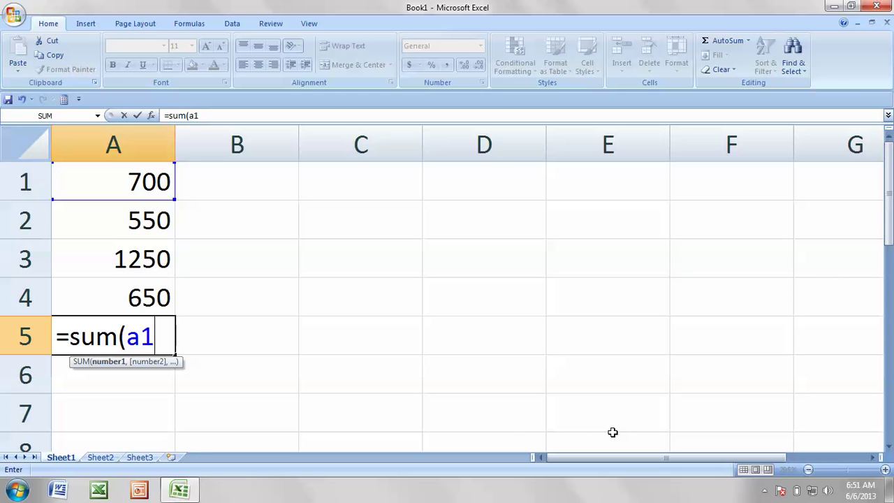
{"action": "type", "text": ":a4"}
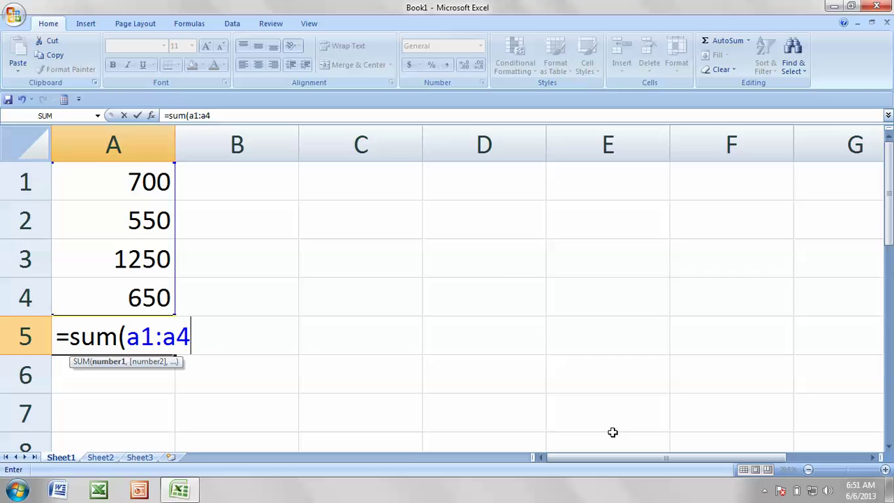
{"action": "type", "text": ")"}
{"action": "key", "text": "Return"}
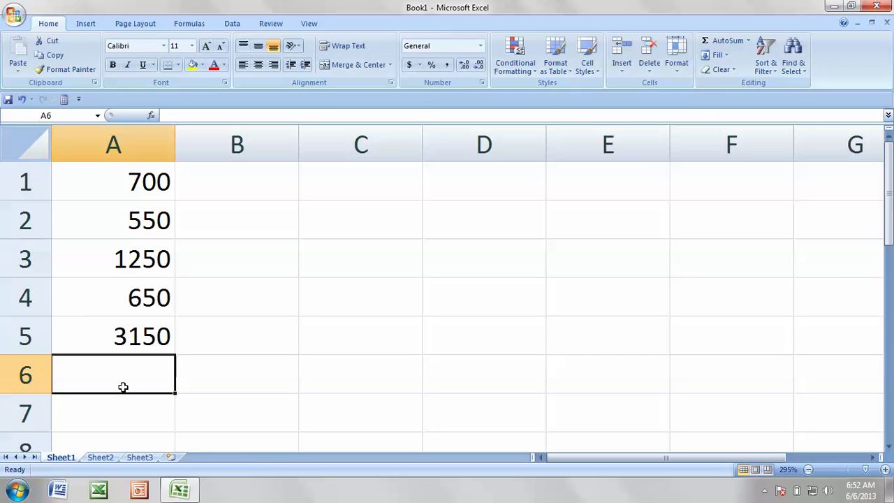
Step: Insert an AutoSum in cell A6 and extend its range to a1:A5
{"action": "left_click", "coordinate": [726, 42]}
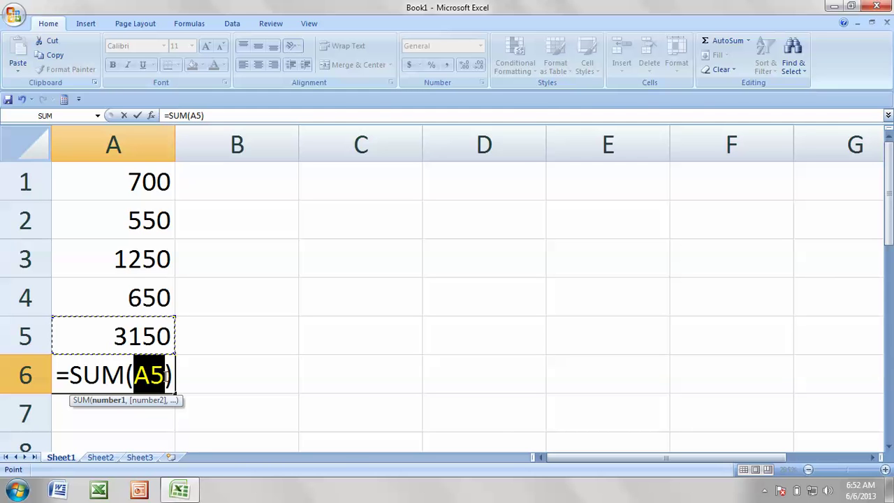
{"action": "left_click", "coordinate": [165, 375]}
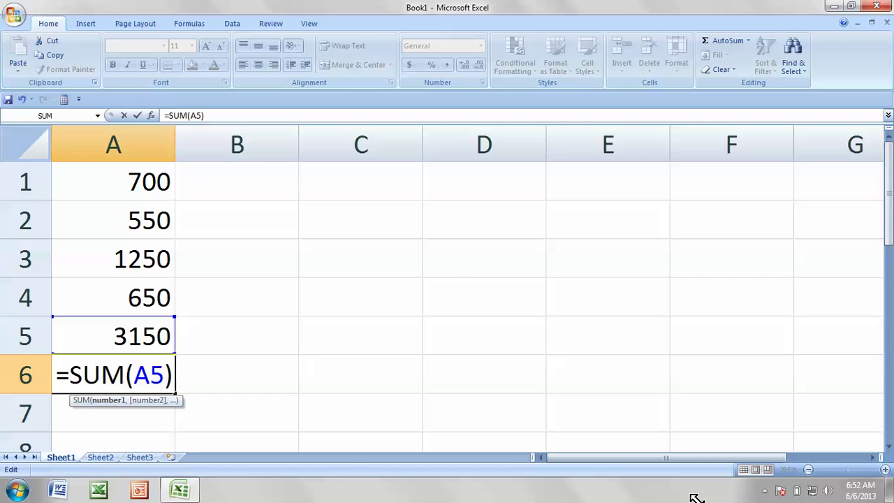
{"action": "type", "text": "a1"}
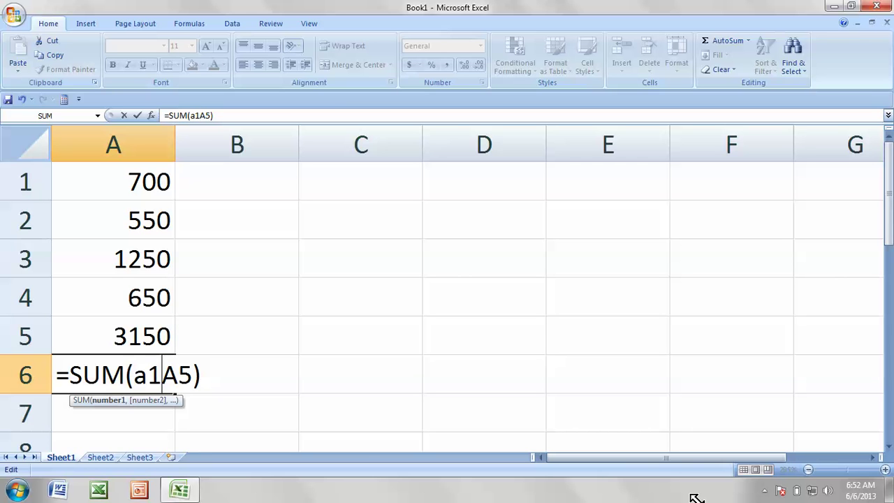
{"action": "type", "text": ":"}
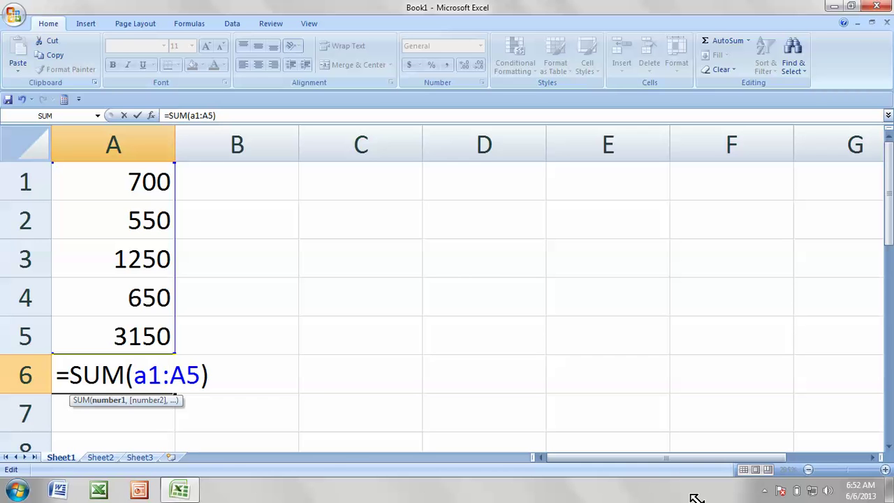
{"action": "key", "text": "Return"}
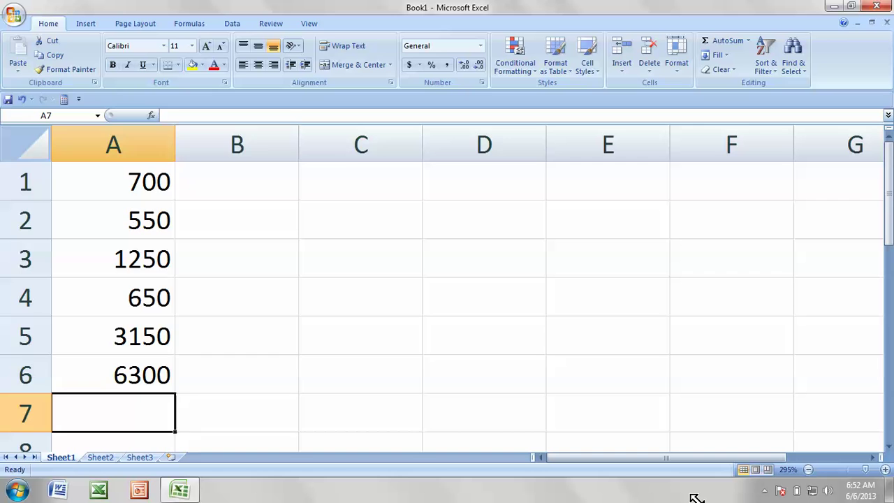
Step: Enter 800 in cell B1 and 450 in cell B2
{"action": "key", "text": "Right"}
{"action": "key", "text": "Up"}
{"action": "key", "text": "Up"}
{"action": "key", "text": "Up"}
{"action": "key", "text": "Up"}
{"action": "key", "text": "Up"}
{"action": "key", "text": "Up"}
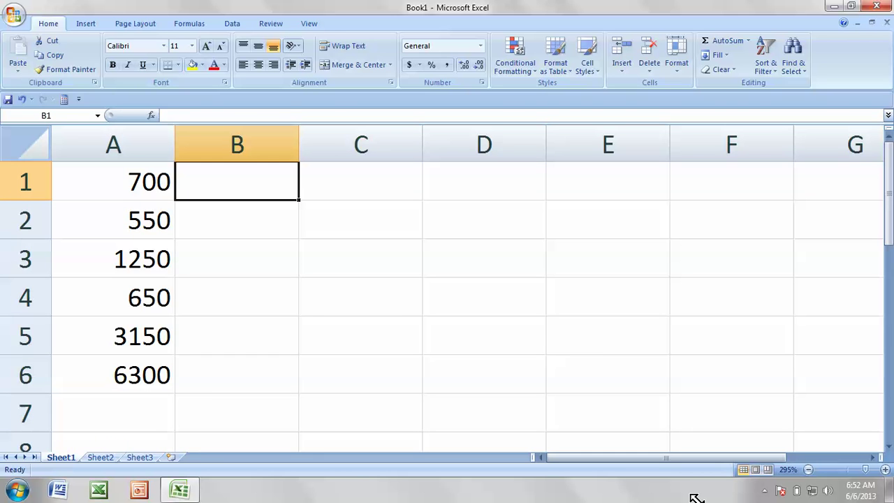
{"action": "type", "text": "800"}
{"action": "key", "text": "Return"}
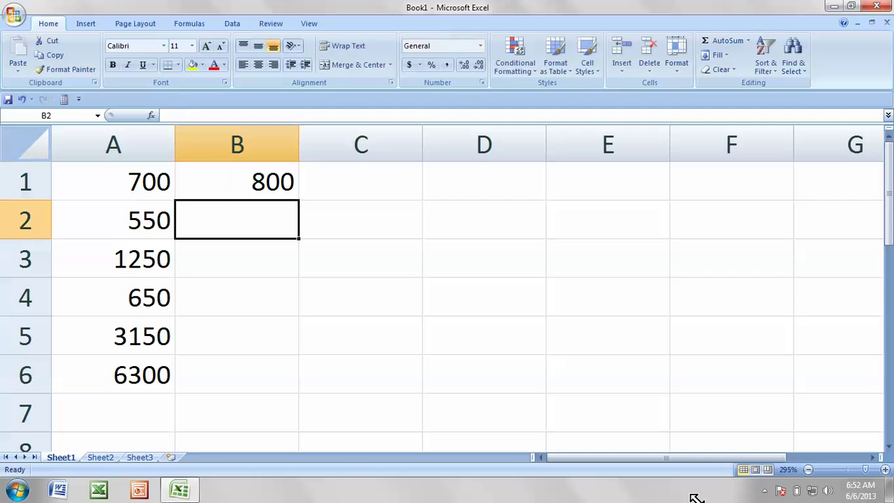
{"action": "type", "text": "450"}
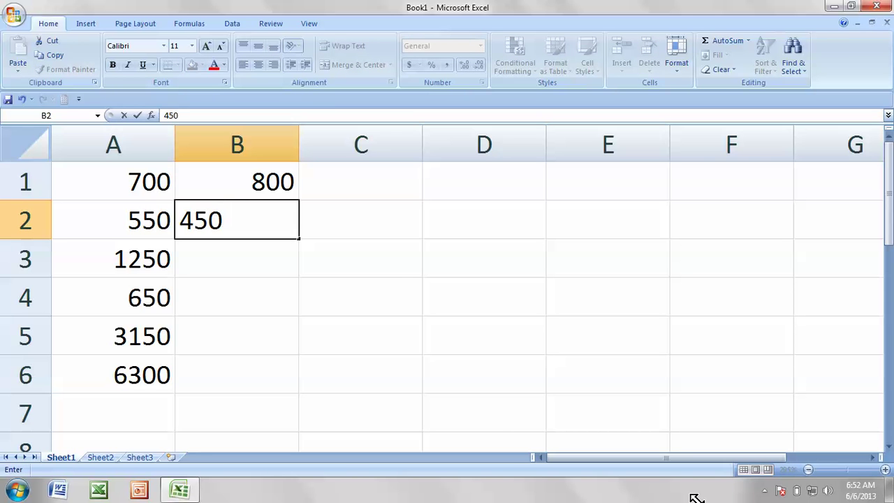
{"action": "key", "text": "Return"}
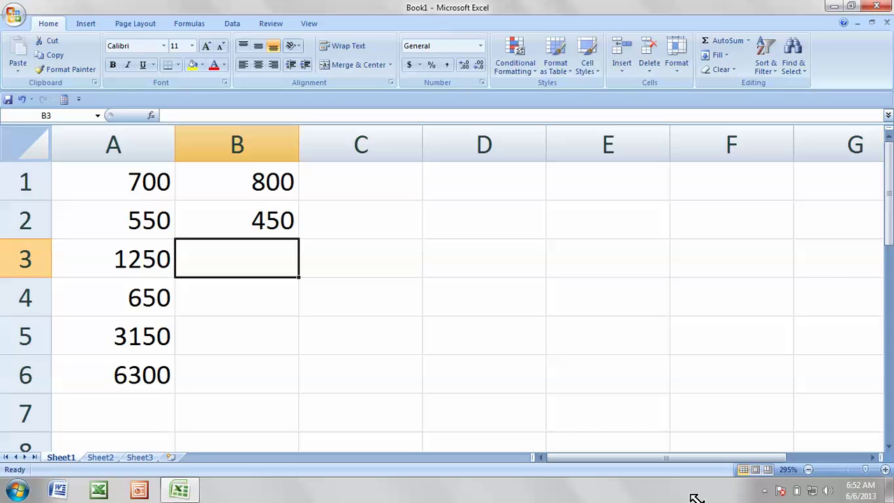
Step: Subtract the second number from the first in cell B3 with the formula =B1-B2, picking both cells as references
{"action": "type", "text": "="}
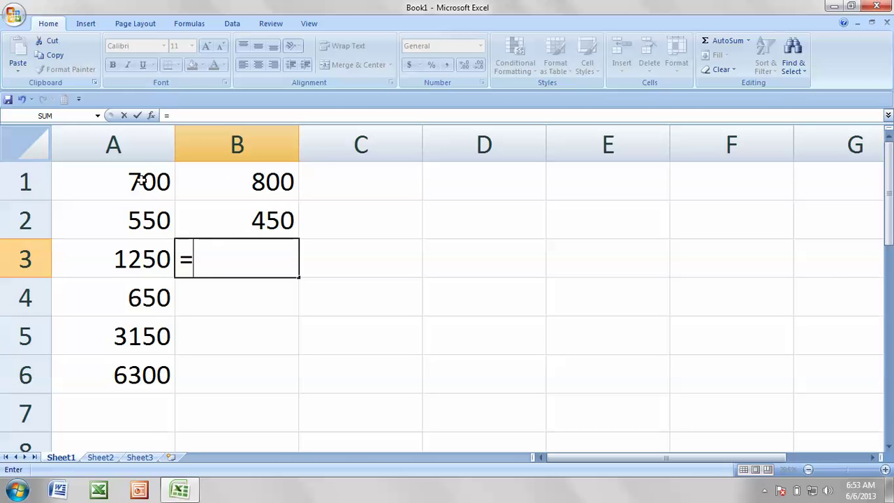
{"action": "left_click", "coordinate": [200, 261]}
{"action": "left_click", "coordinate": [257, 182]}
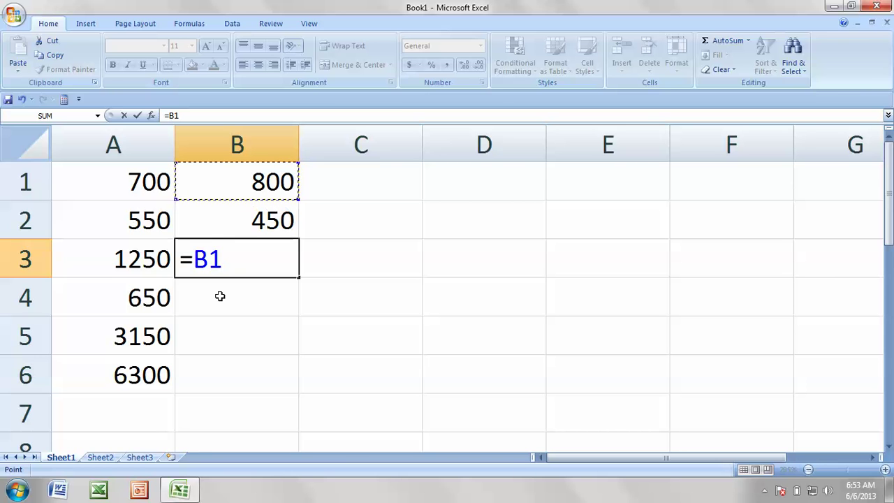
{"action": "type", "text": "-"}
{"action": "left_click", "coordinate": [256, 219]}
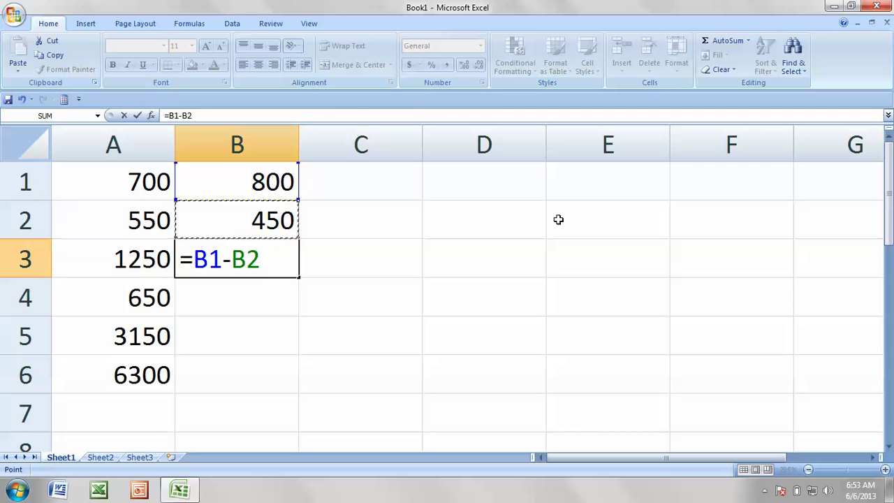
{"action": "key", "text": "Return"}
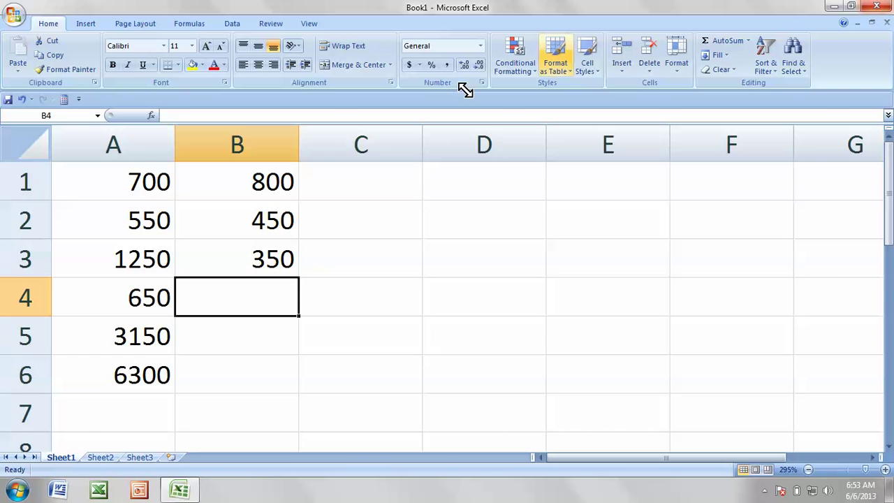
Step: Enter 80 in cell C1 and 300 in cell C2
{"action": "left_click", "coordinate": [353, 173]}
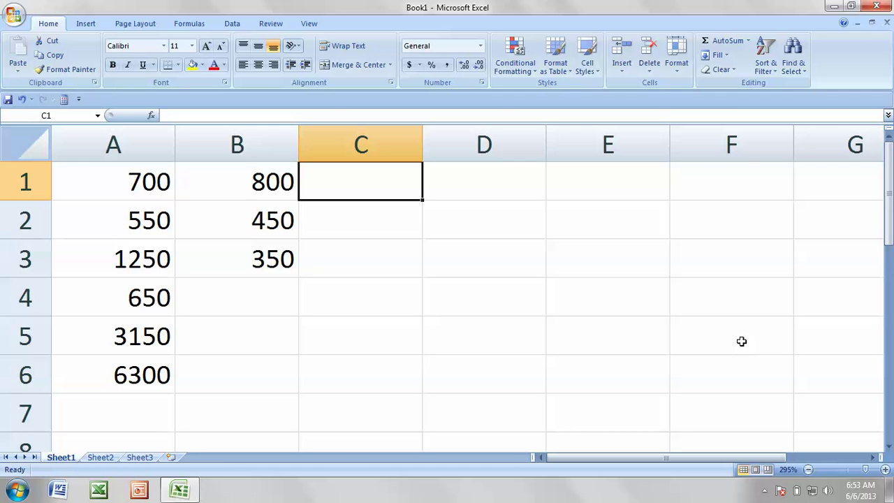
{"action": "type", "text": "5"}
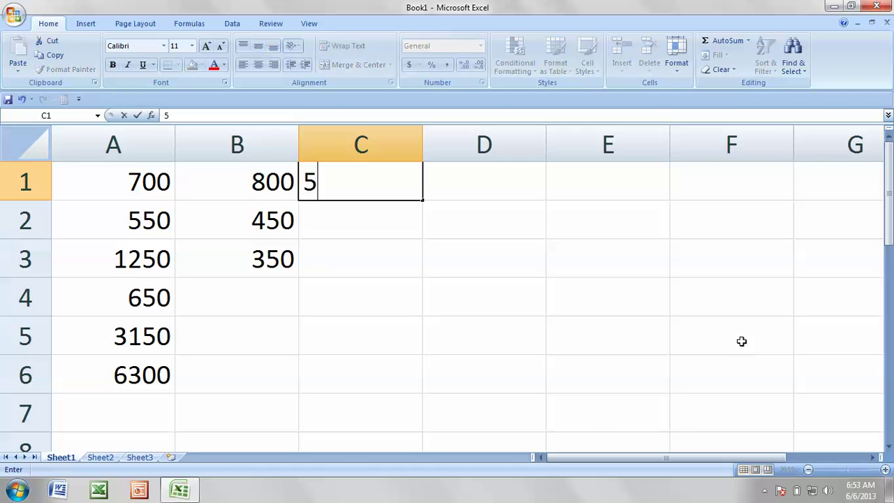
{"action": "key", "text": "BackSpace"}
{"action": "type", "text": "80"}
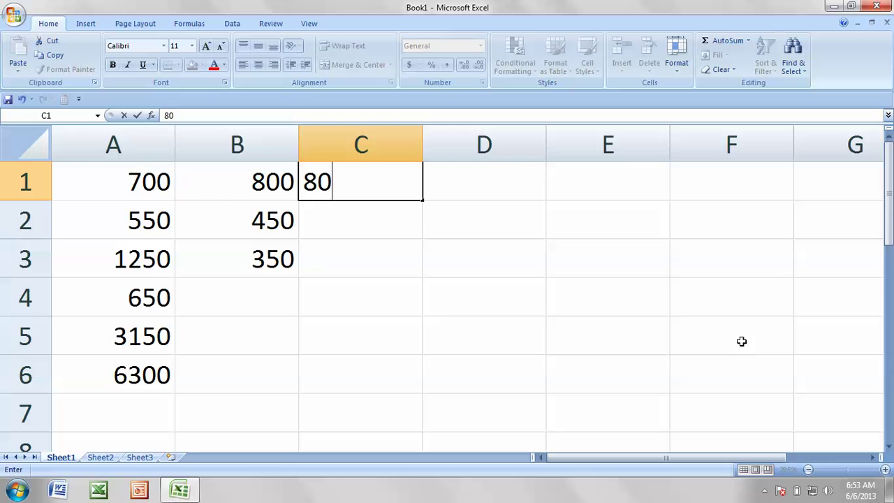
{"action": "key", "text": "Return"}
{"action": "type", "text": "300"}
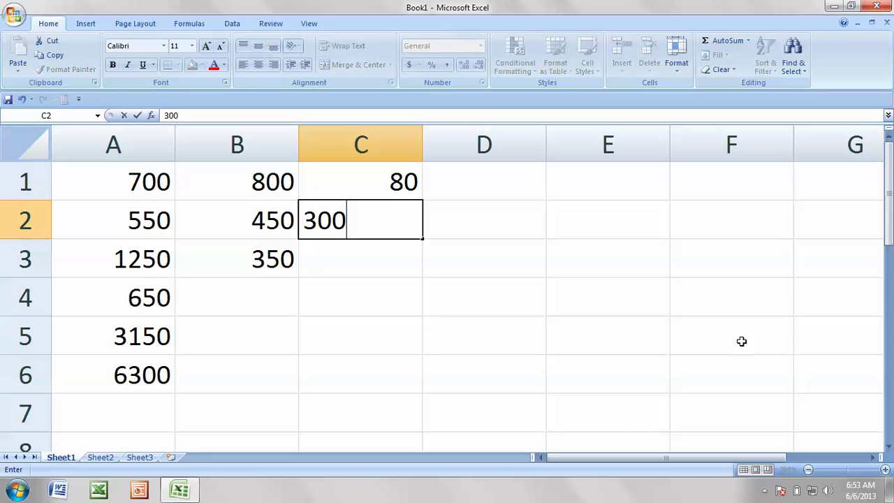
{"action": "key", "text": "Return"}
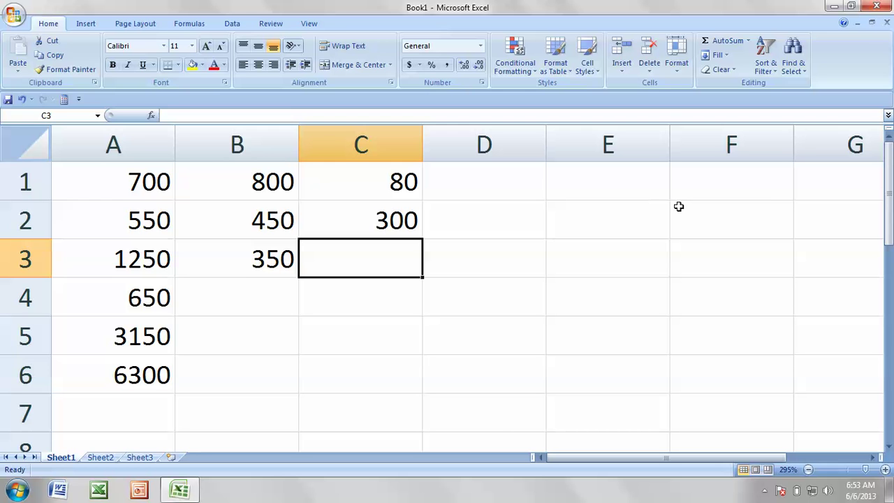
Step: Multiply the two numbers in column C in cell C3 with the formula =C1*C2, picking both cells as references
{"action": "type", "text": "="}
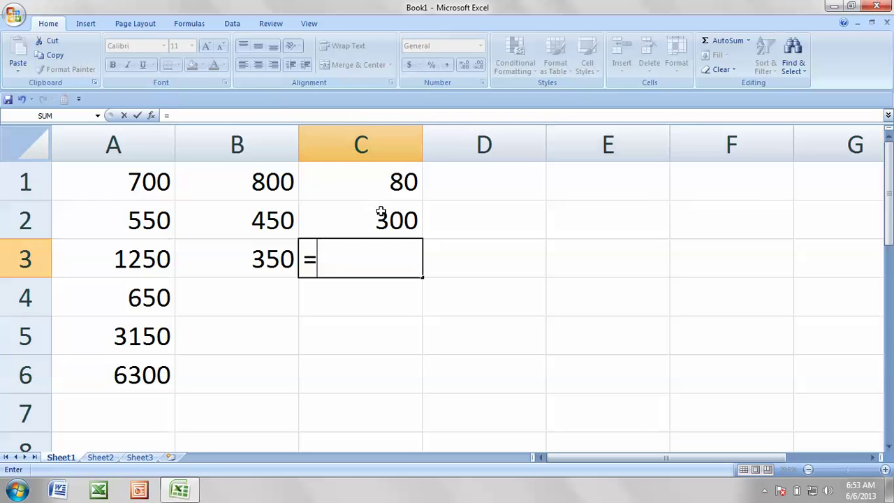
{"action": "left_click", "coordinate": [385, 183]}
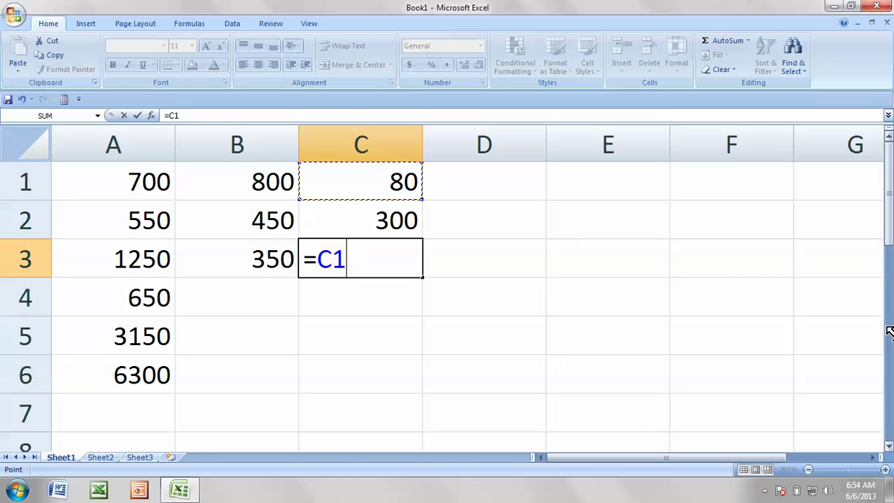
{"action": "type", "text": "*"}
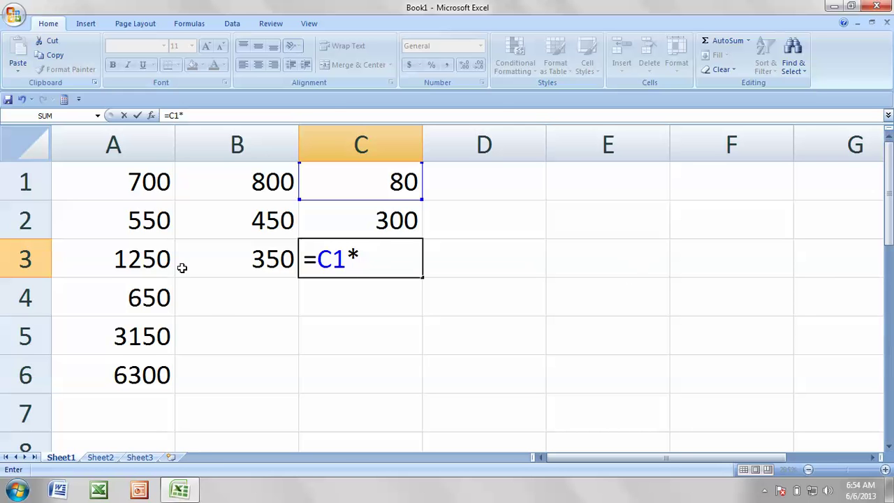
{"action": "left_click", "coordinate": [398, 222]}
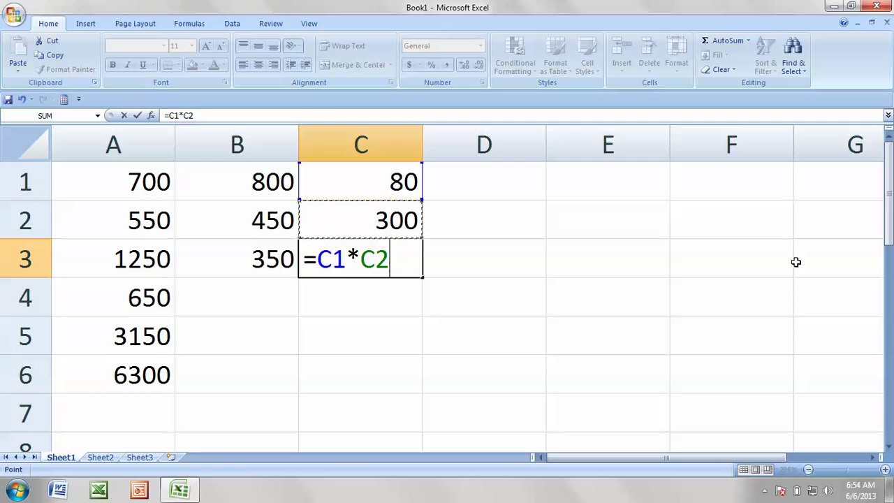
{"action": "key", "text": "Return"}
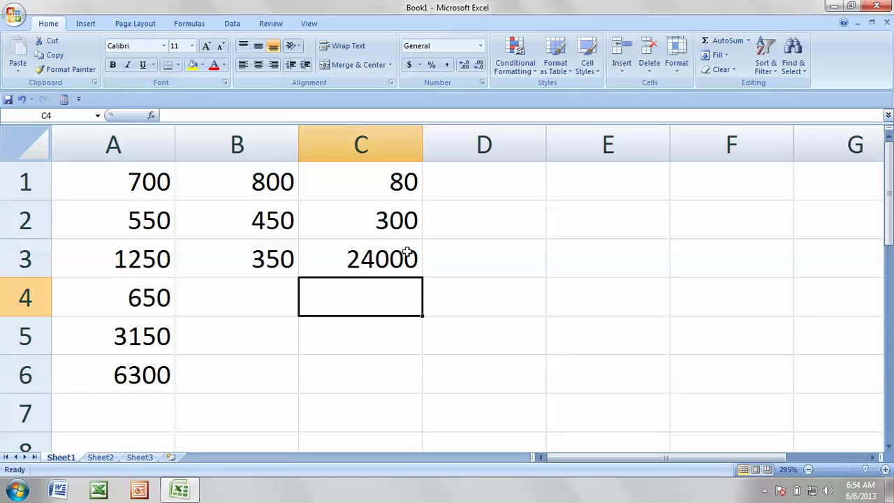
Step: Enter 100 in cell D1 and 10 in cell D2
{"action": "left_click", "coordinate": [504, 180]}
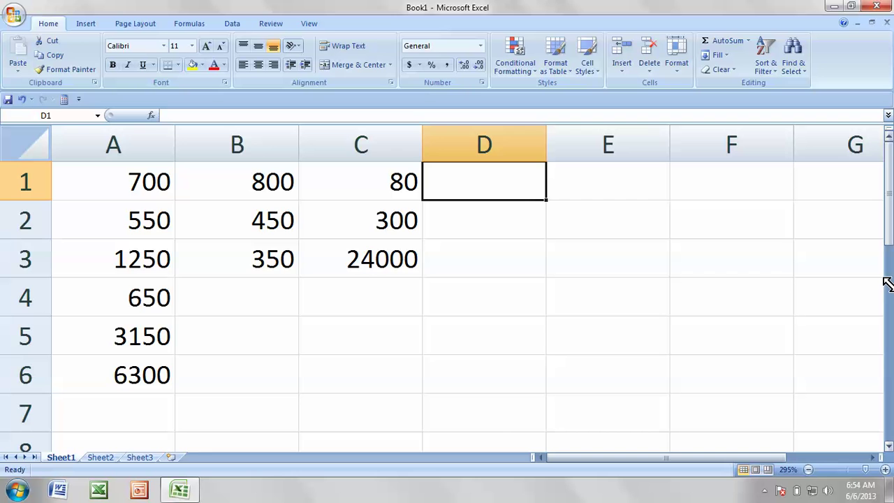
{"action": "type", "text": "100"}
{"action": "key", "text": "Return"}
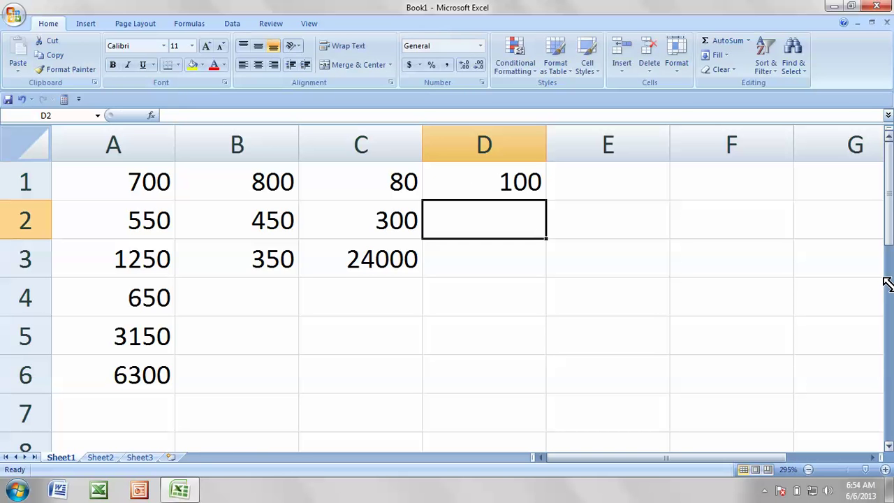
{"action": "type", "text": "10"}
{"action": "key", "text": "Return"}
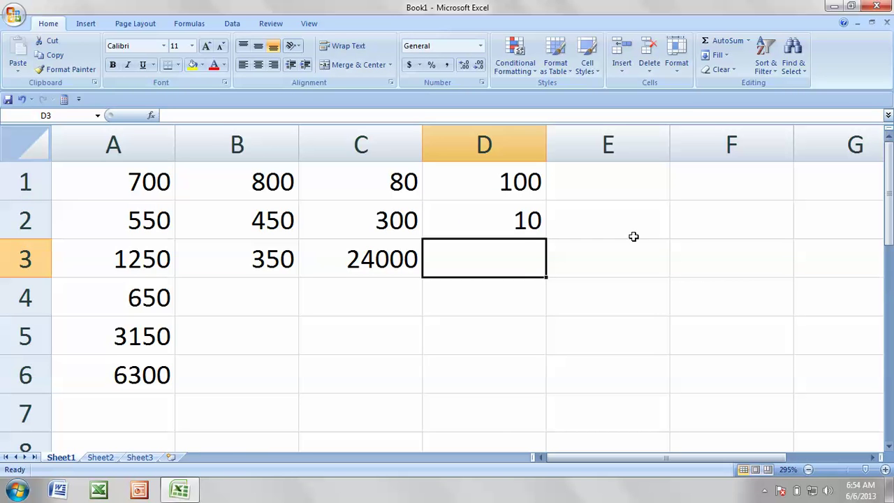
Step: Divide the first number by the second in cell D3 with the formula =D1/D2, picking both cells as references
{"action": "type", "text": "="}
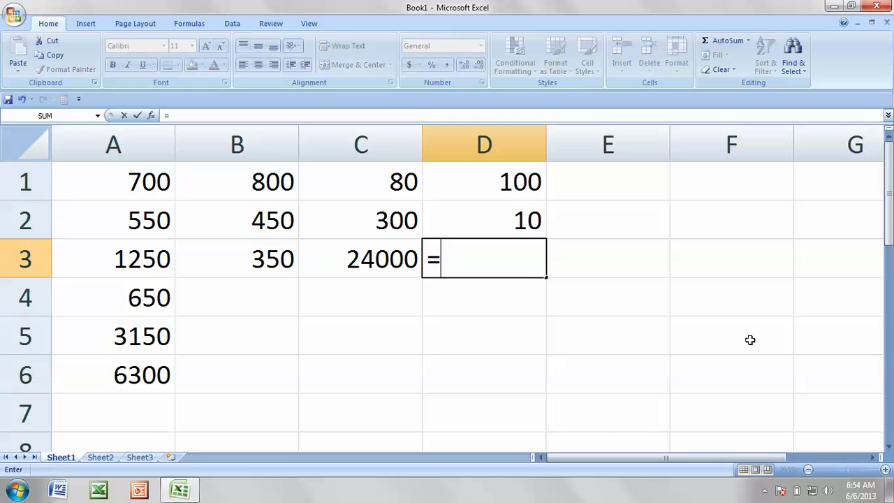
{"action": "left_click", "coordinate": [517, 179]}
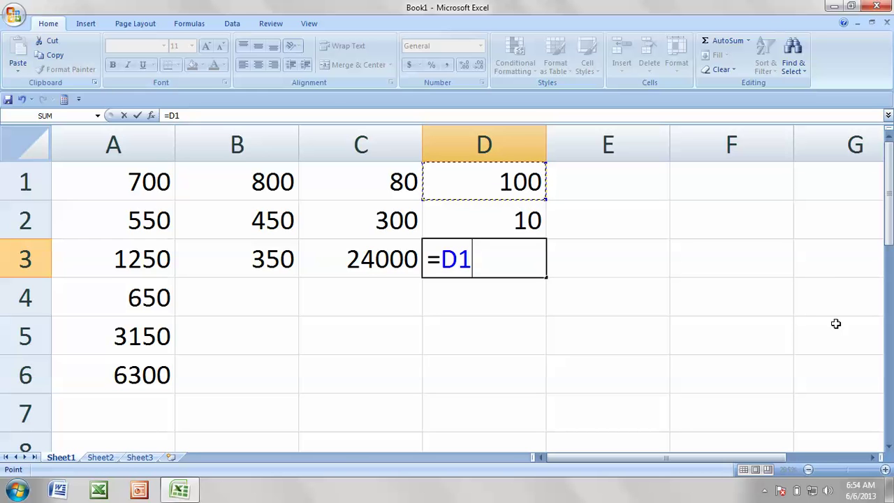
{"action": "type", "text": "/"}
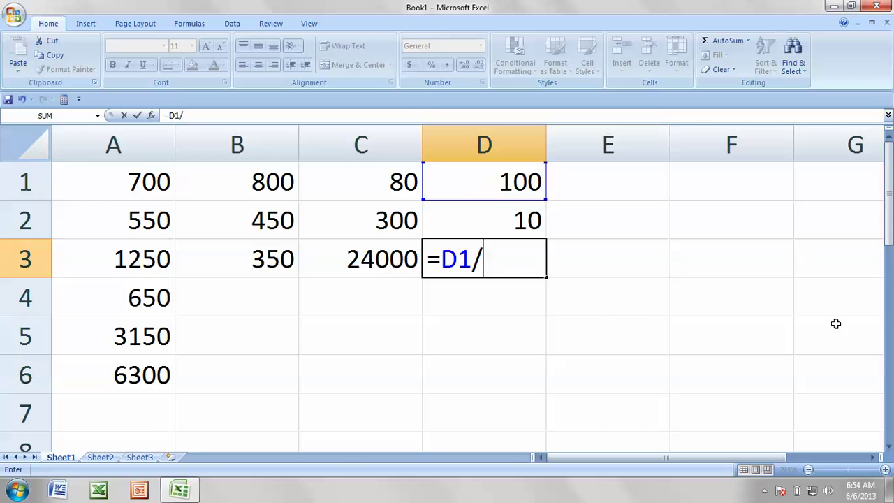
{"action": "left_click", "coordinate": [499, 210]}
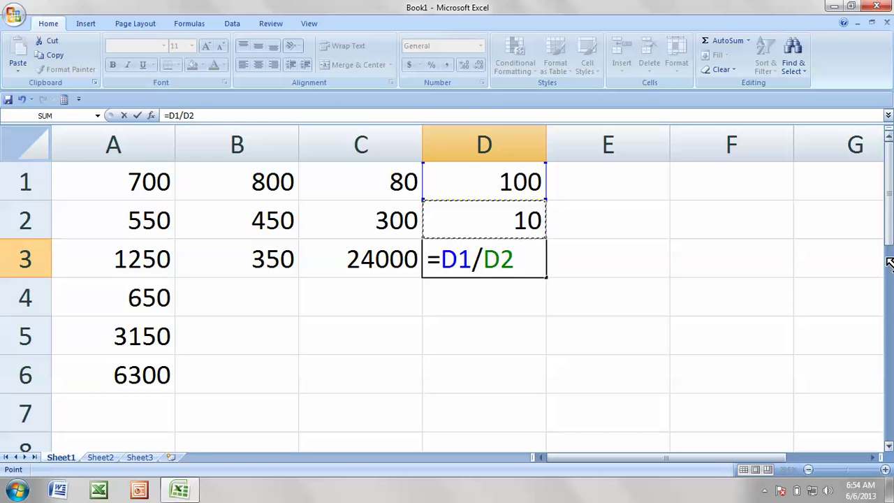
{"action": "key", "text": "Return"}
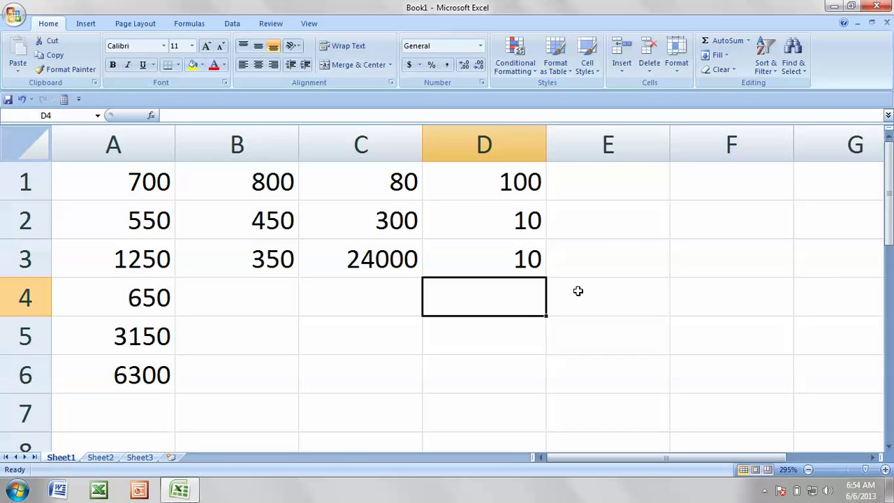
Step: Delete the contents of the range A1:B6
{"action": "left_click", "coordinate": [619, 177]}
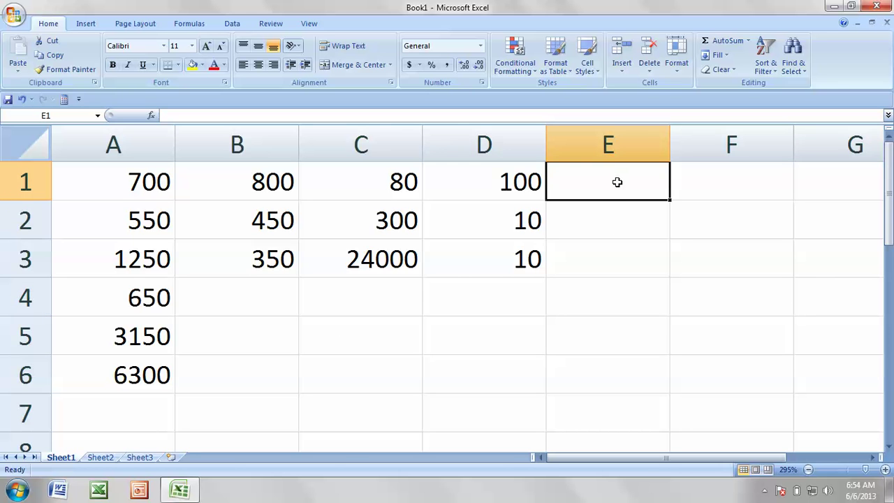
{"action": "left_click_drag", "start_coordinate": [135, 184], "coordinate": [238, 389]}
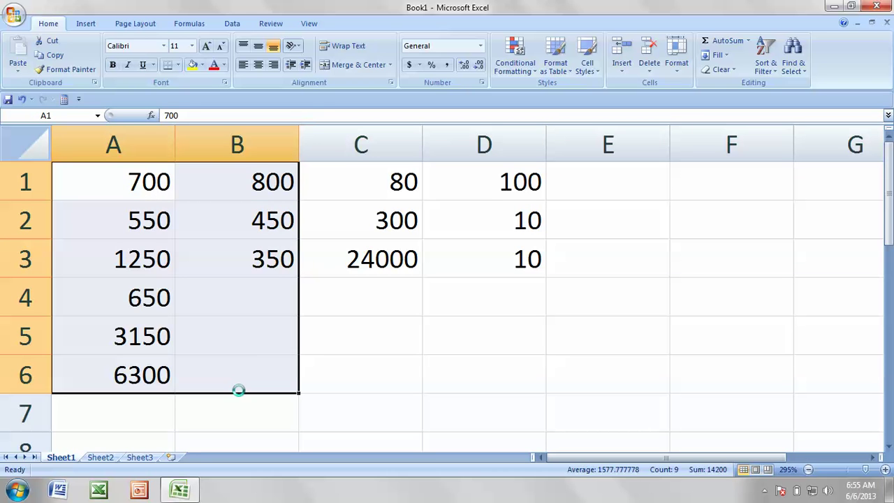
{"action": "key", "text": "Delete"}
Step: Examine the paired values in columns C and D row by row, from row 1 to row 3
{"action": "left_click", "coordinate": [413, 186]}
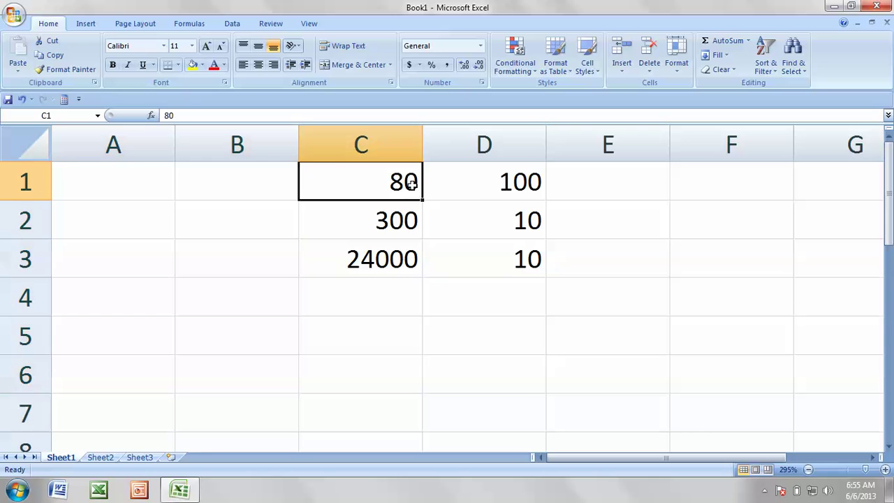
{"action": "left_click", "coordinate": [501, 184]}
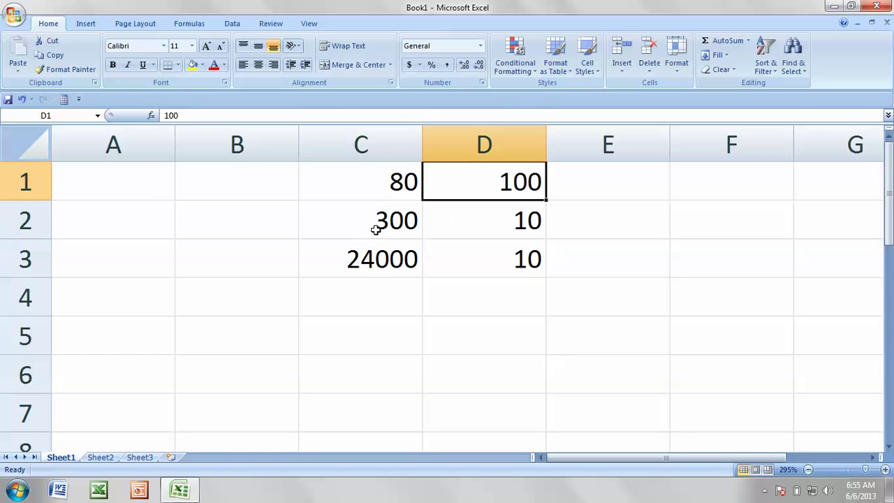
{"action": "left_click", "coordinate": [419, 228]}
{"action": "left_click", "coordinate": [551, 221]}
{"action": "left_click", "coordinate": [379, 258]}
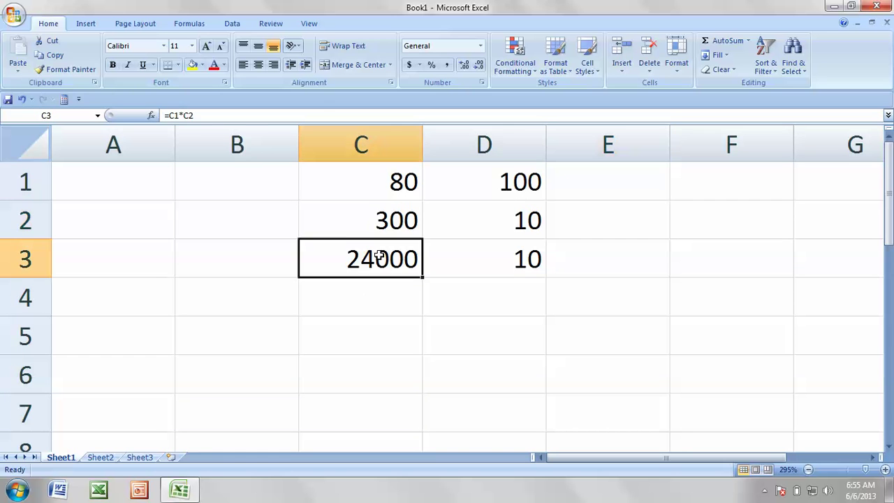
{"action": "left_click", "coordinate": [521, 260]}
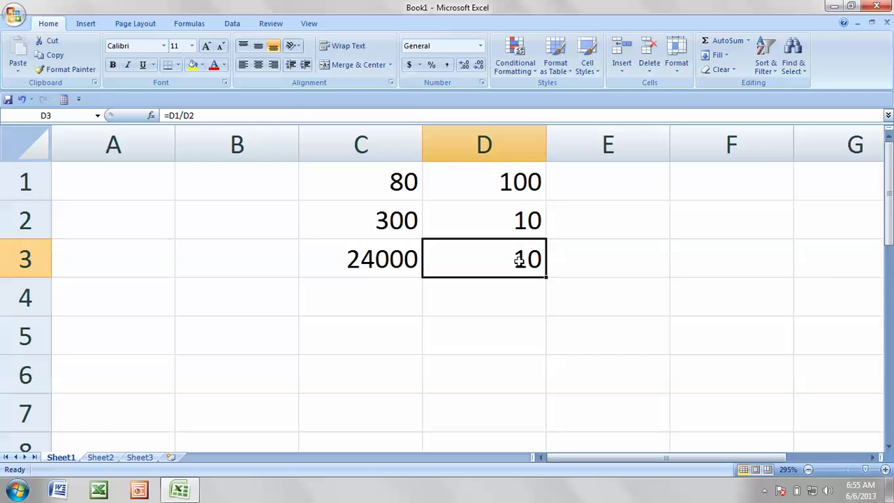
Step: Multiply across the first row in cell E1 with the formula =C1*D1 and fill it down through E3
{"action": "left_click", "coordinate": [576, 181]}
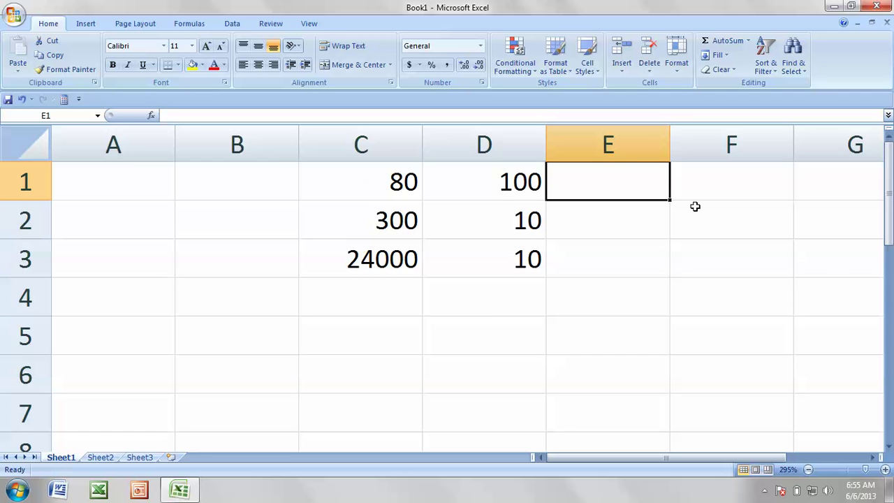
{"action": "type", "text": "="}
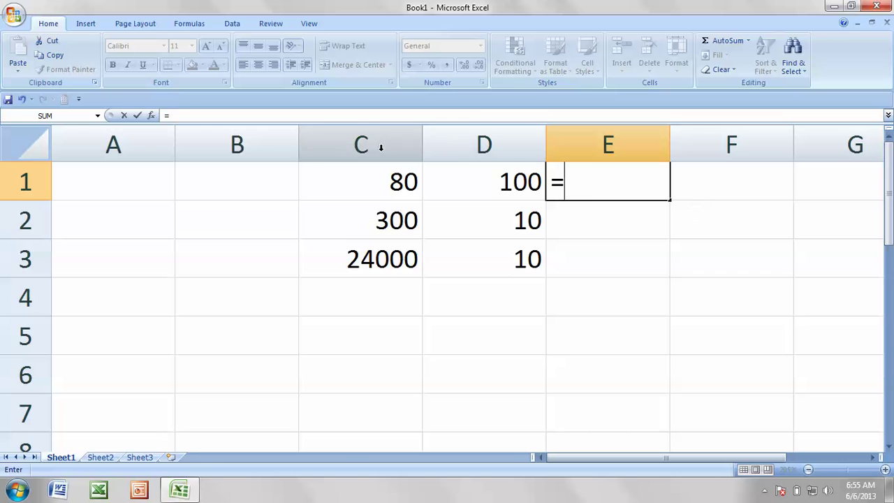
{"action": "left_click", "coordinate": [382, 180]}
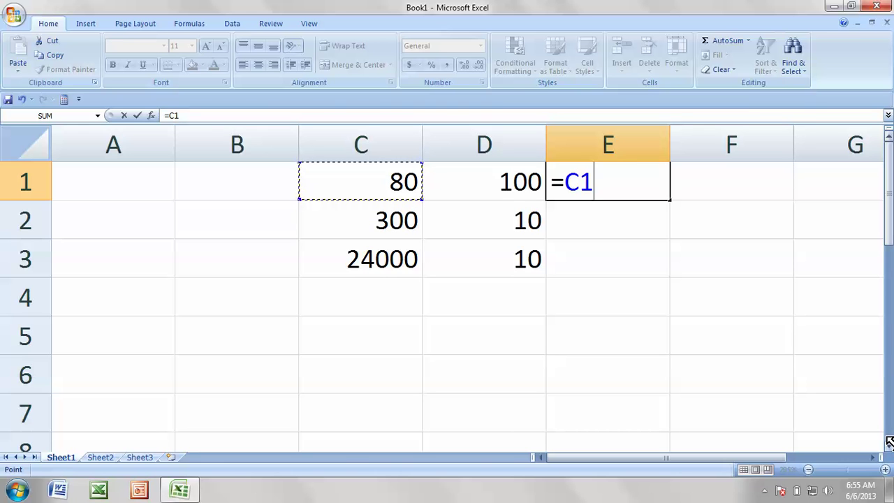
{"action": "type", "text": "*"}
{"action": "left_click", "coordinate": [495, 186]}
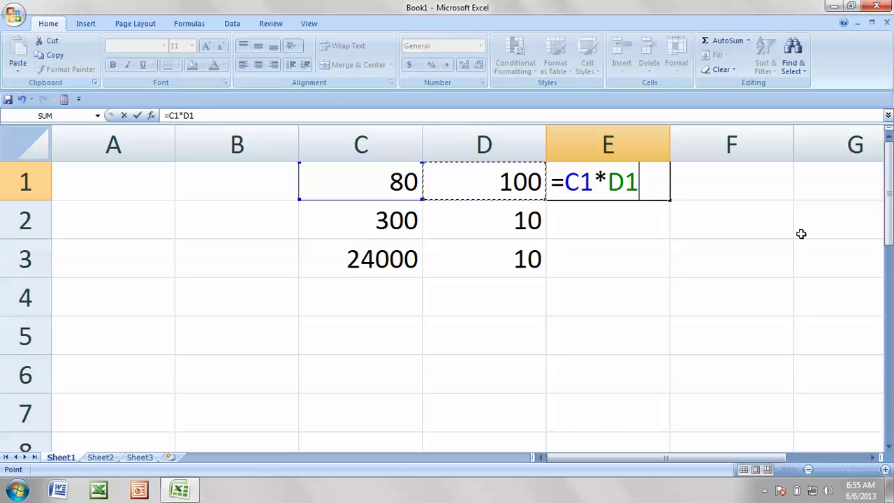
{"action": "key", "text": "Return"}
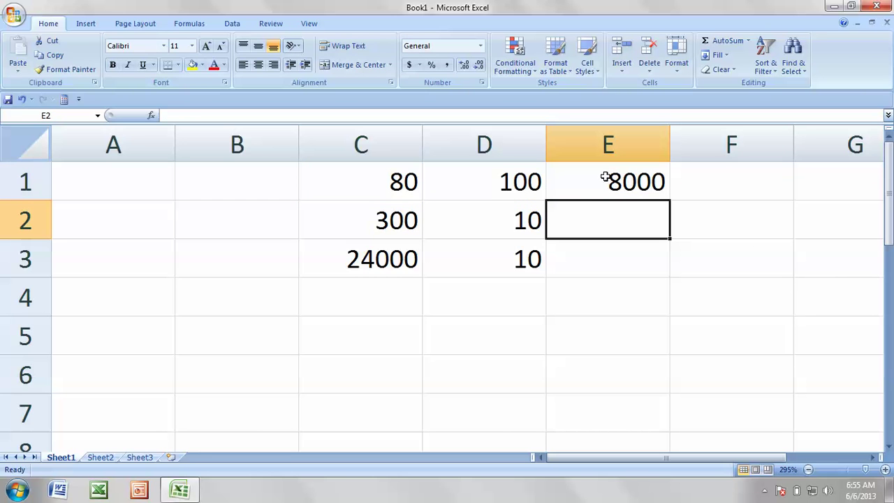
{"action": "left_click", "coordinate": [629, 185]}
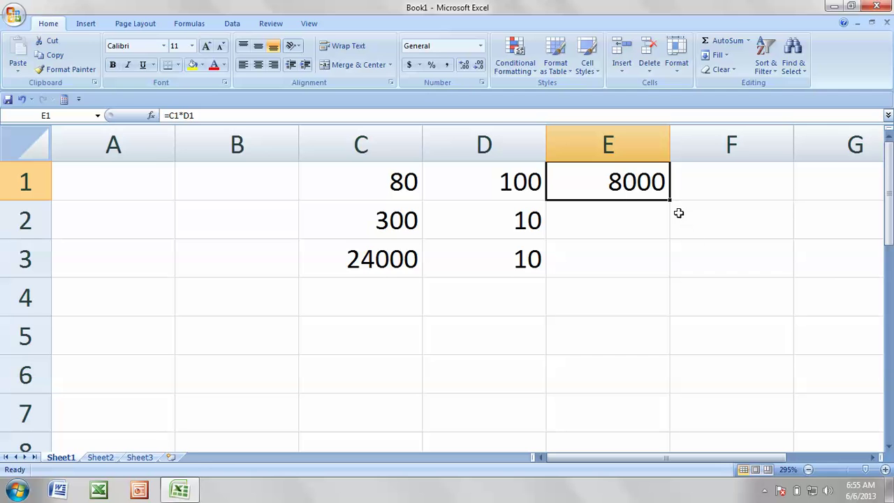
{"action": "left_click_drag", "start_coordinate": [668, 200], "coordinate": [640, 281]}
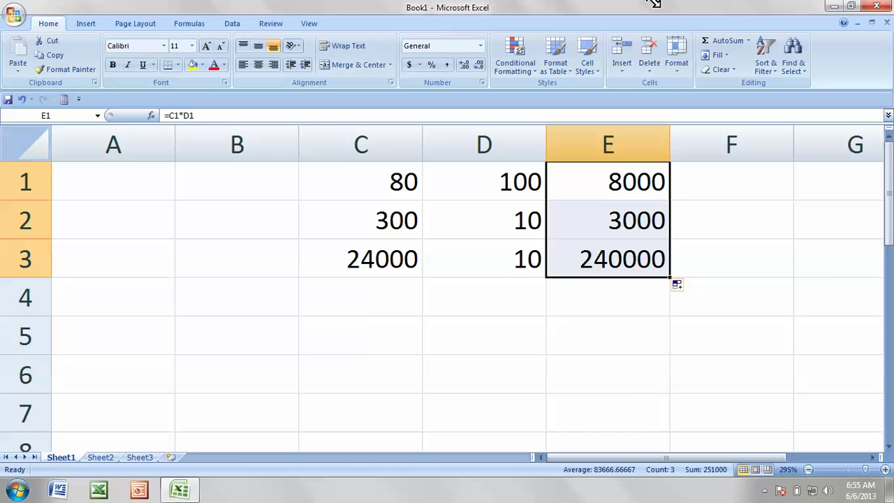
Step: Close the Book1 workbook and exit to the desktop
{"action": "left_click", "coordinate": [877, 6]}
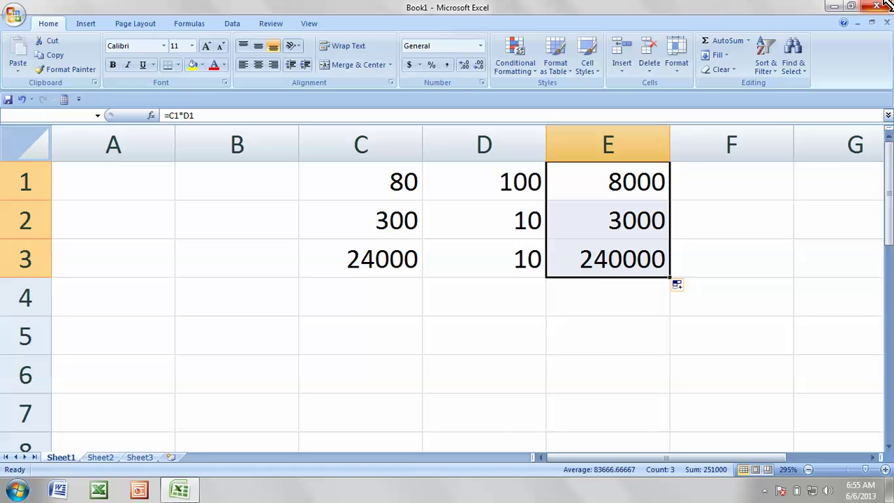
{"action": "left_click", "coordinate": [448, 277]}
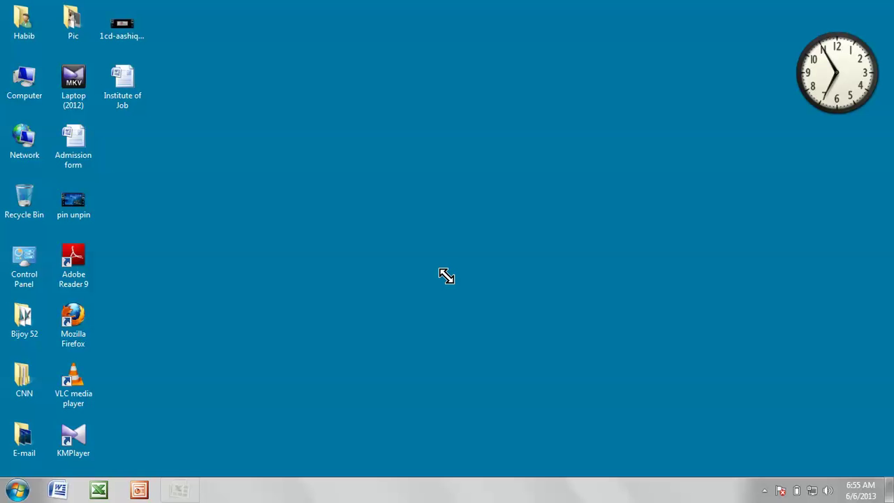